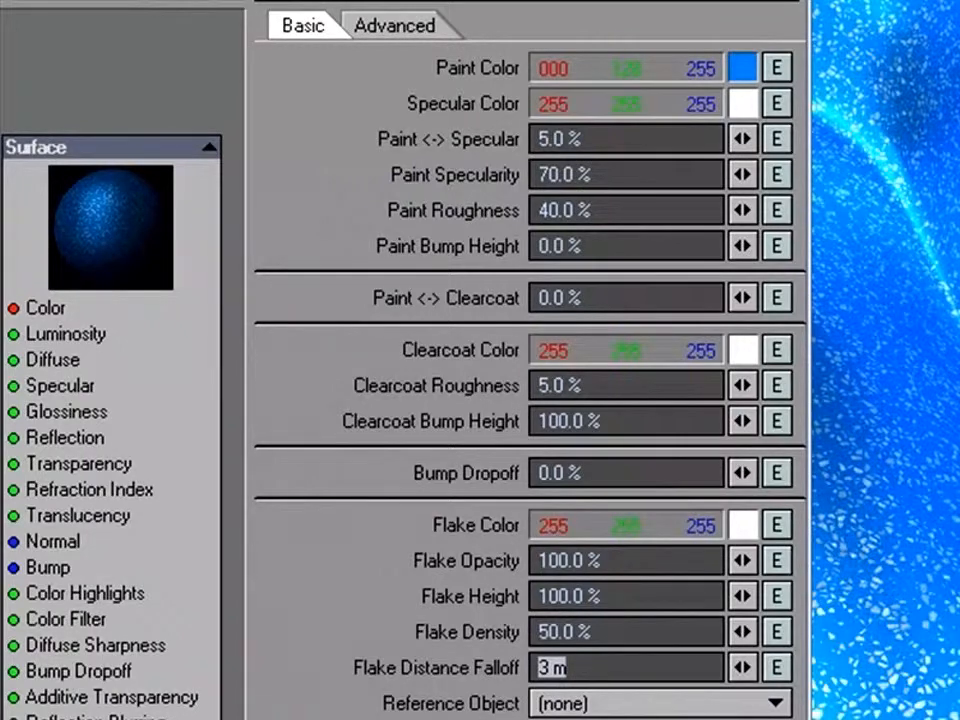
# - Try Paint <-> Clearcoat values of 50% and 25% on the Carpaint material
pyautogui.press('Return')
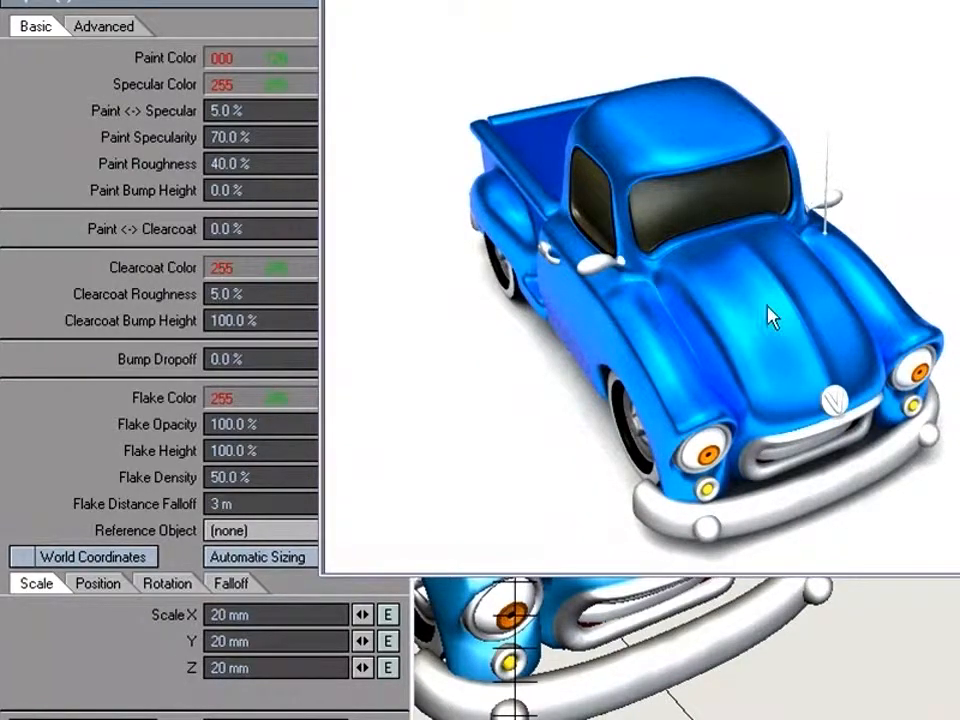
pyautogui.click(100, 265)
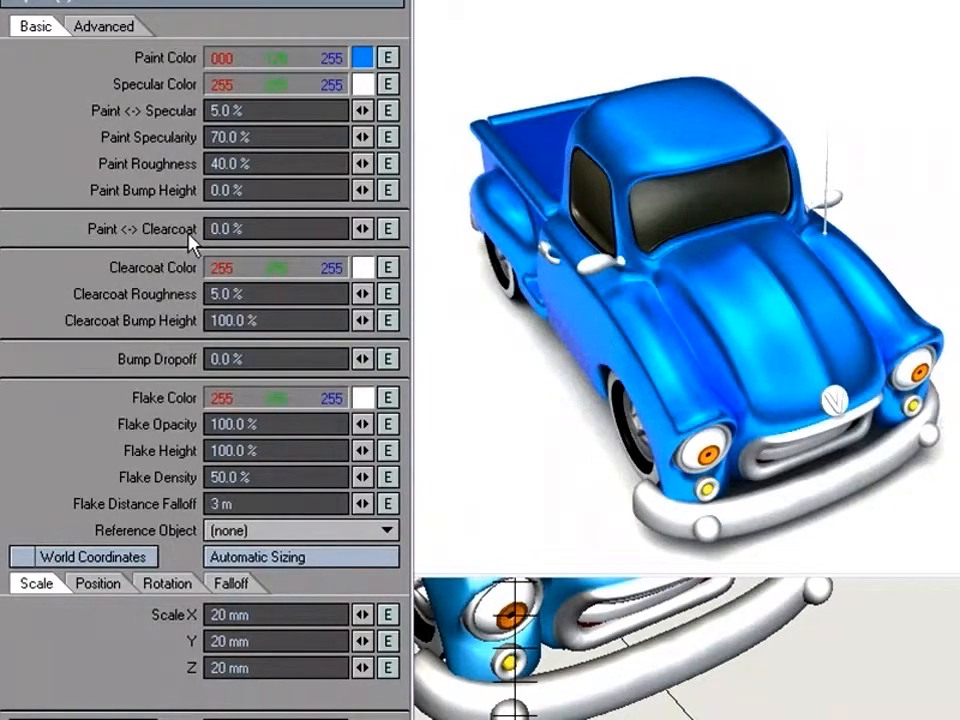
pyautogui.click(232, 229)
pyautogui.write('50')
pyautogui.press('Tab')
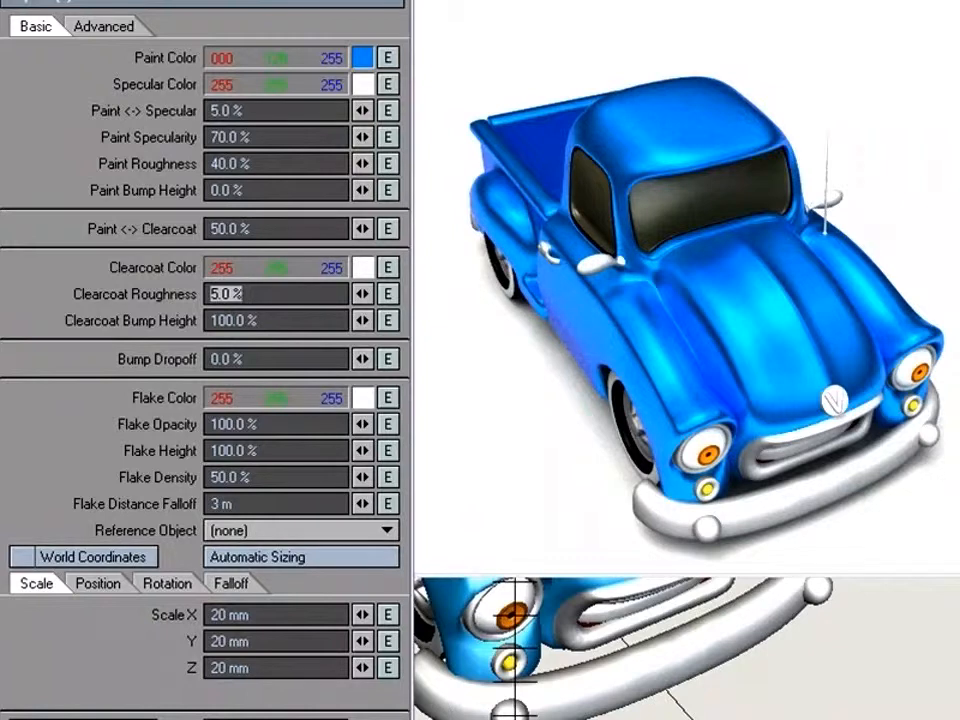
pyautogui.click(212, 228)
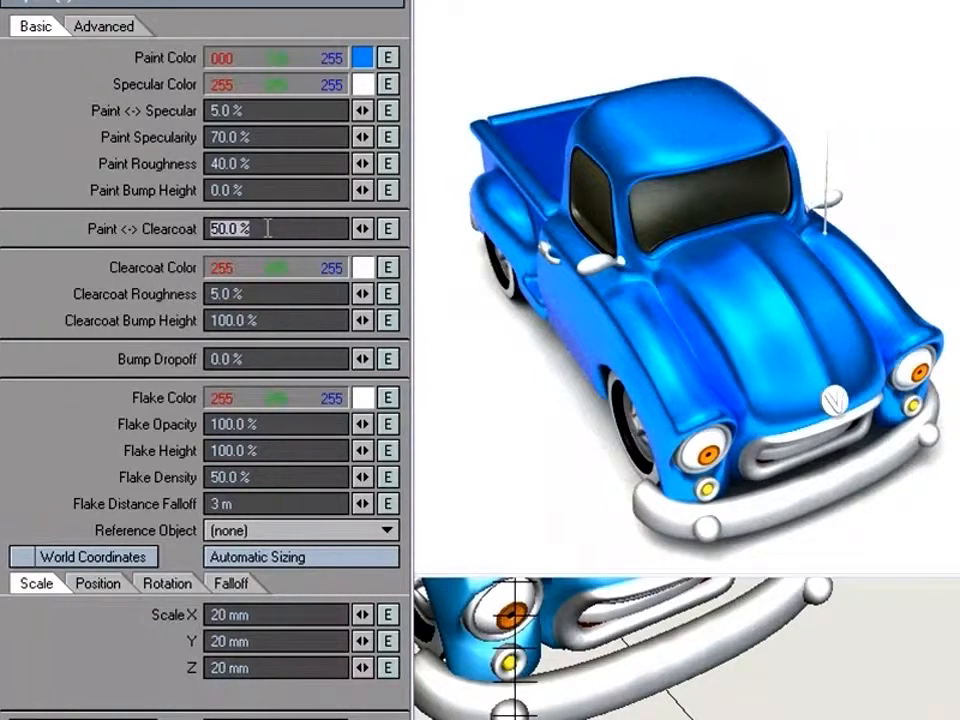
pyautogui.write('25')
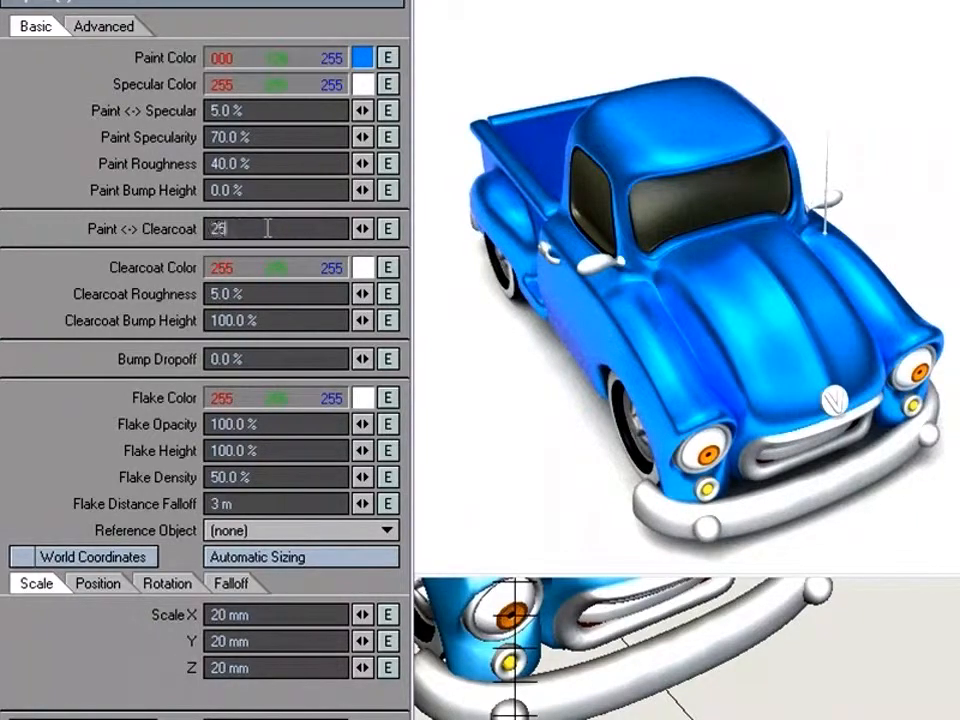
pyautogui.press('Tab')
# - Set the Carpaint material's Paint <-> Clearcoat value to 30%
pyautogui.click(268, 228)
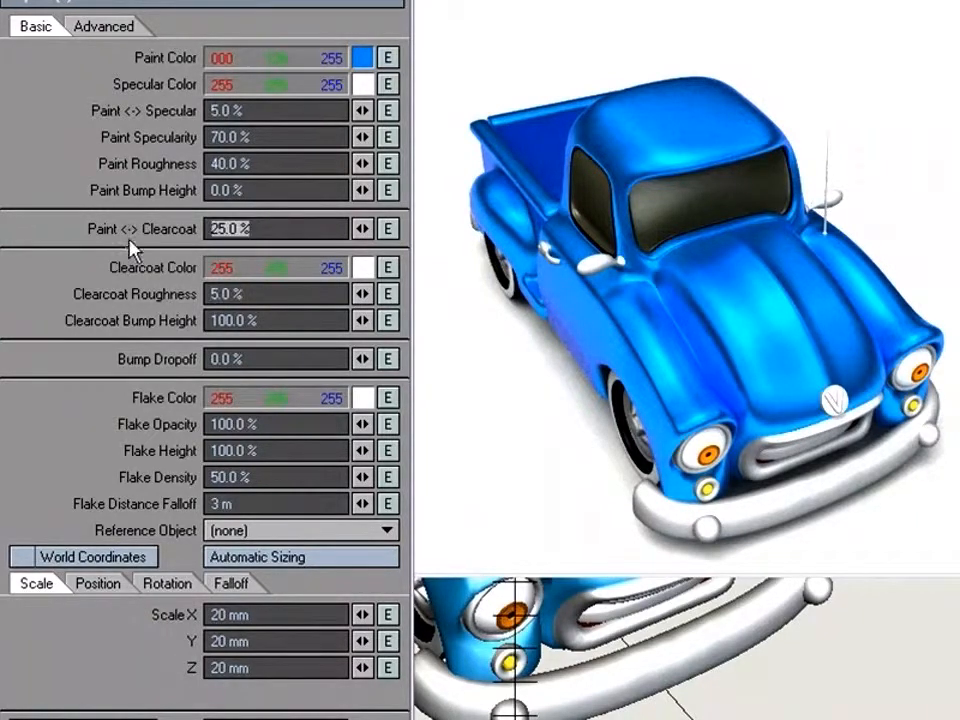
pyautogui.write('30')
pyautogui.press('Tab')
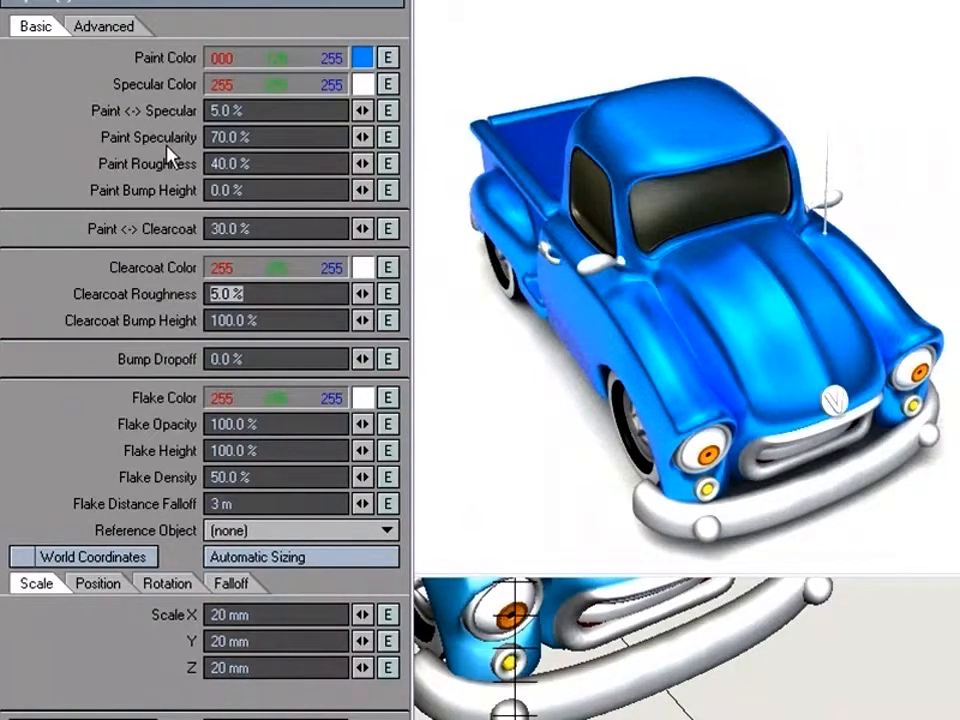
# - Set Paint Specularity to 40% and run a test render of the truck
pyautogui.moveTo(258, 137); pyautogui.dragTo(154, 142)
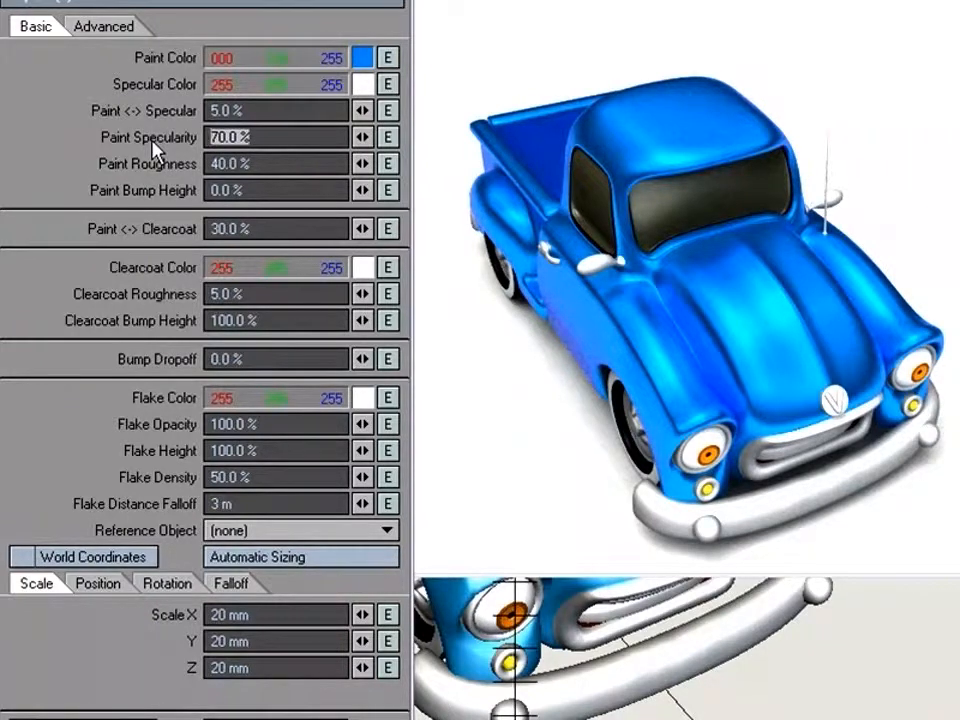
pyautogui.write('40')
pyautogui.press('Tab')
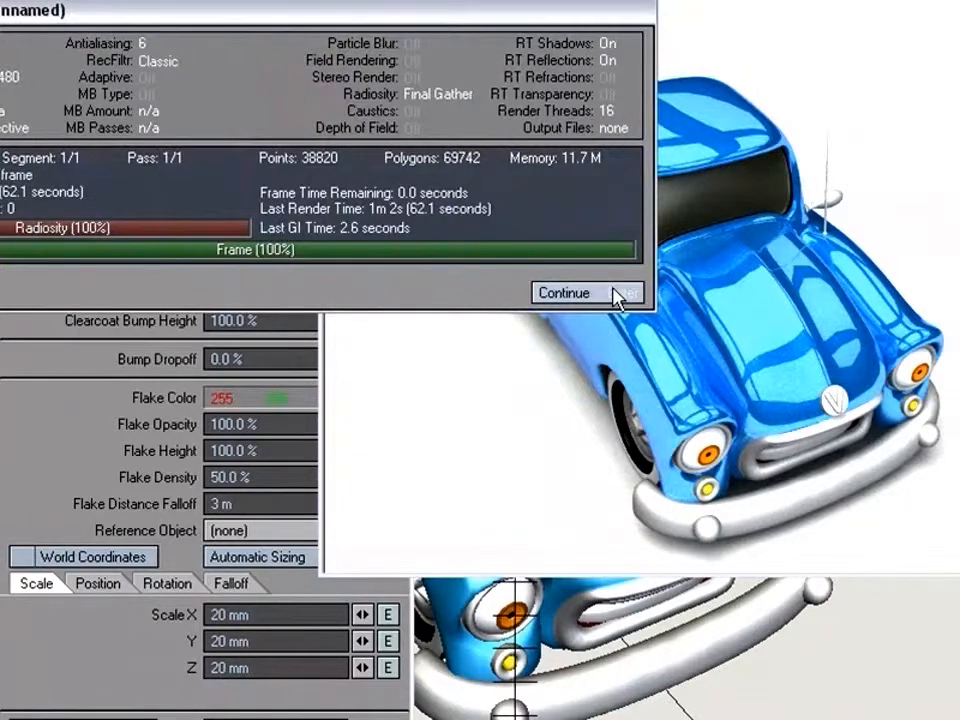
pyautogui.click(612, 293)
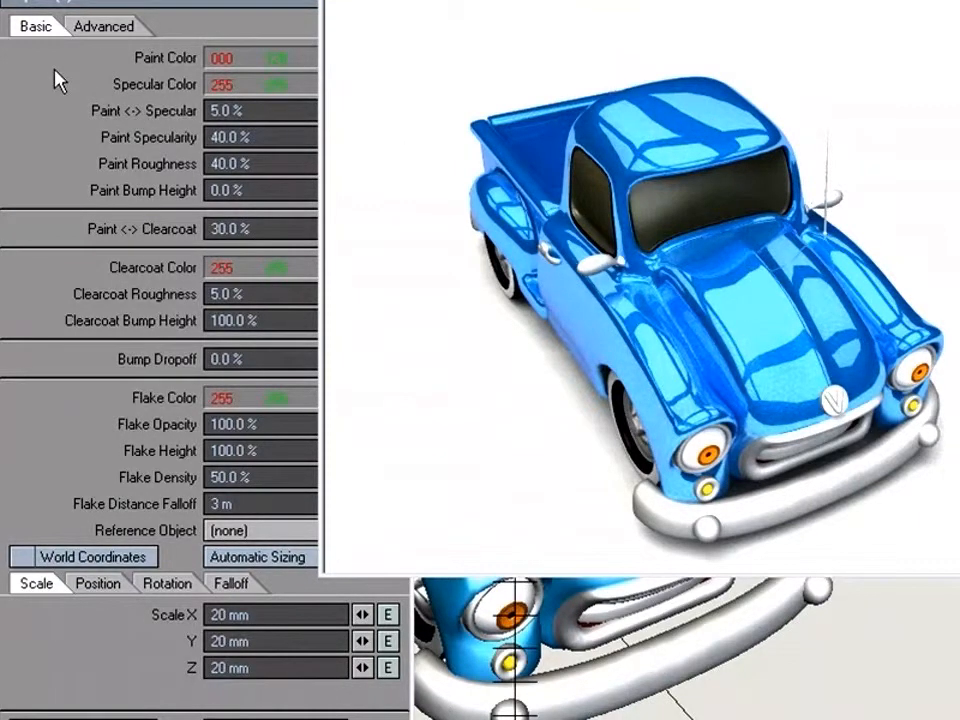
# - Enable Clearcoat Reflection Blur on the Carpaint material and render the truck again
pyautogui.click(103, 27)
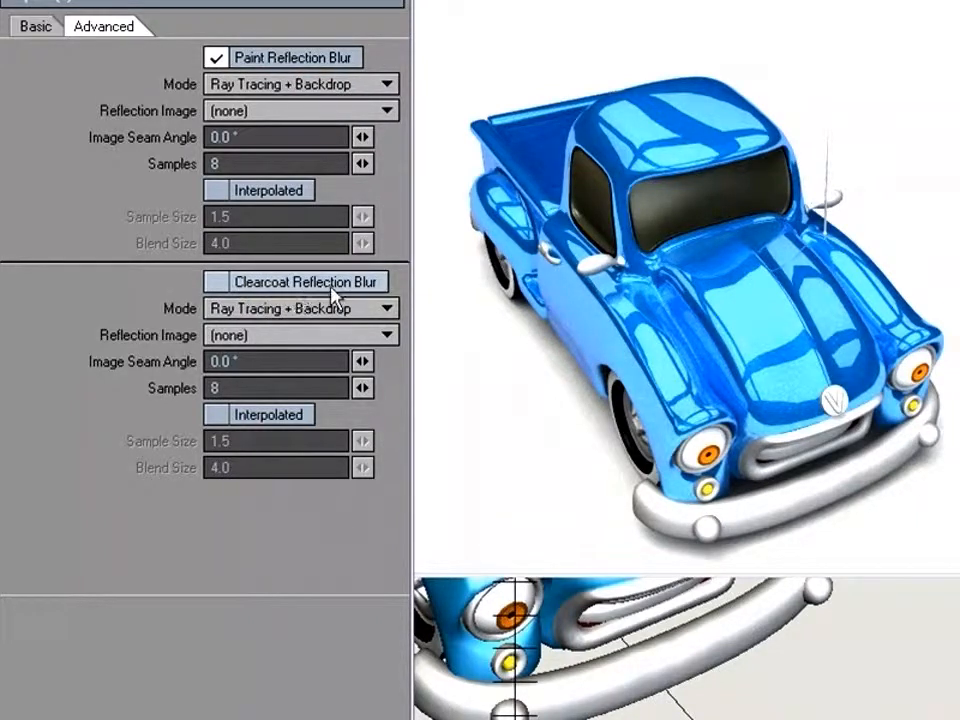
pyautogui.click(216, 284)
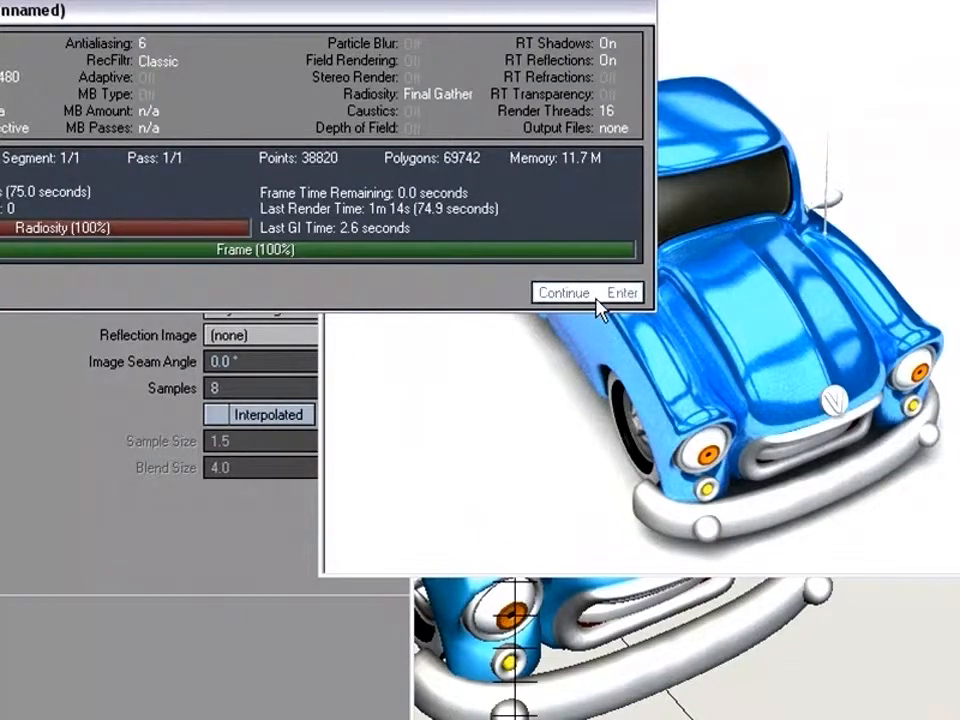
pyautogui.click(597, 300)
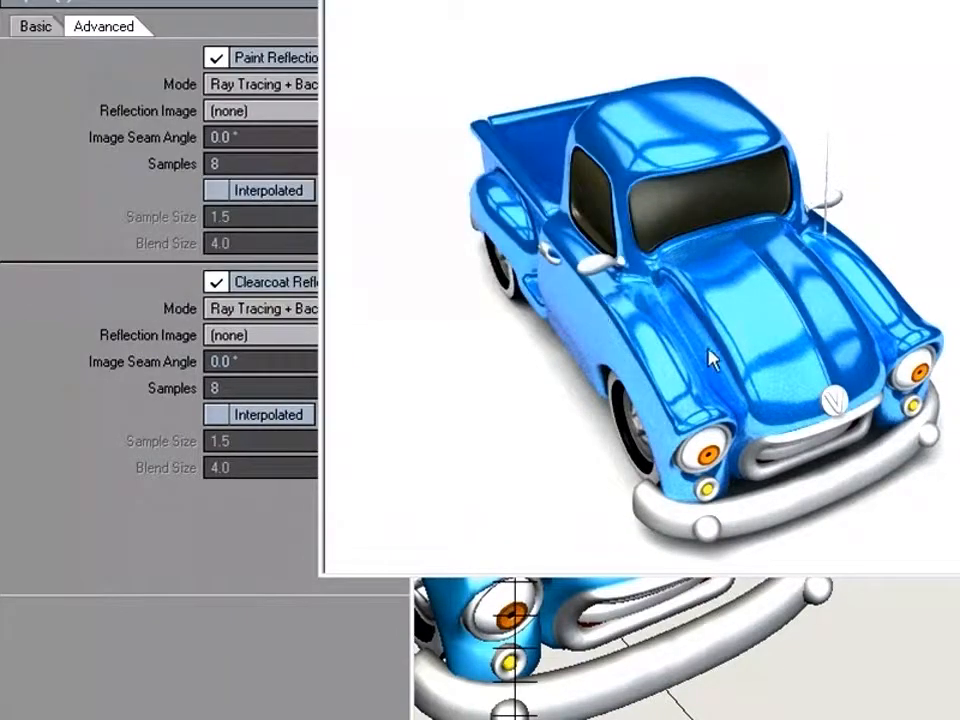
# - Magnify the rendered image to 400% and examine the reflections and paint grain on the truck's hood
pyautogui.click(468, 8)
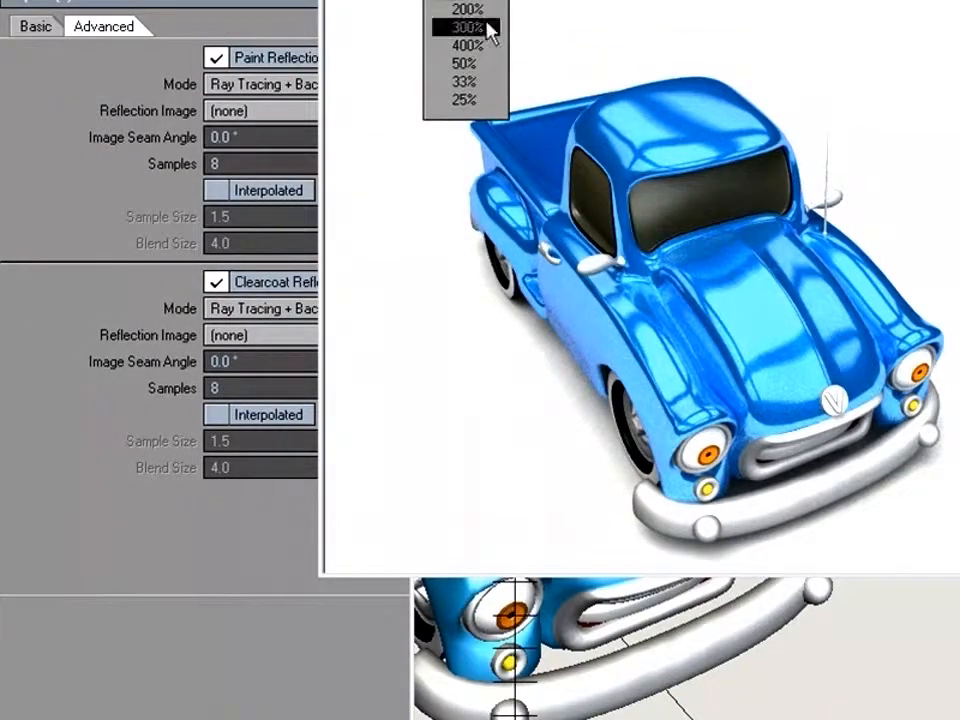
pyautogui.click(487, 45)
pyautogui.moveTo(866, 362); pyautogui.dragTo(625, 168)
pyautogui.moveTo(805, 356); pyautogui.dragTo(540, 122)
pyautogui.moveTo(840, 340); pyautogui.dragTo(520, 110)
pyautogui.moveTo(814, 270); pyautogui.dragTo(408, 55)
pyautogui.moveTo(955, 398); pyautogui.dragTo(849, 291)
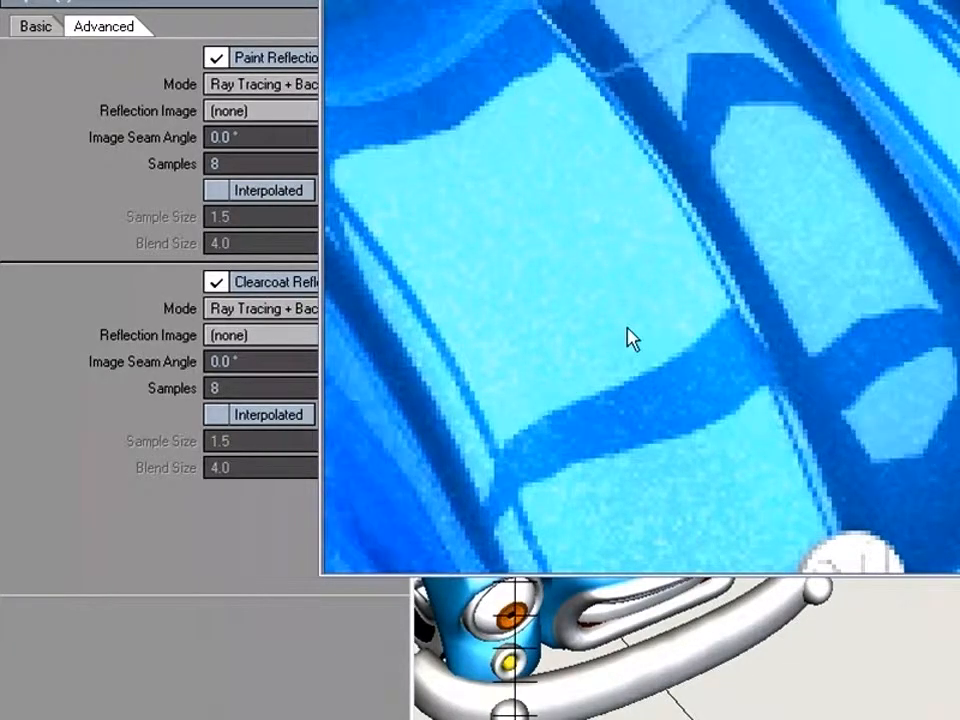
# - Disable Clearcoat Reflection Blur and show the rendered truck at 100% again
pyautogui.click(283, 284)
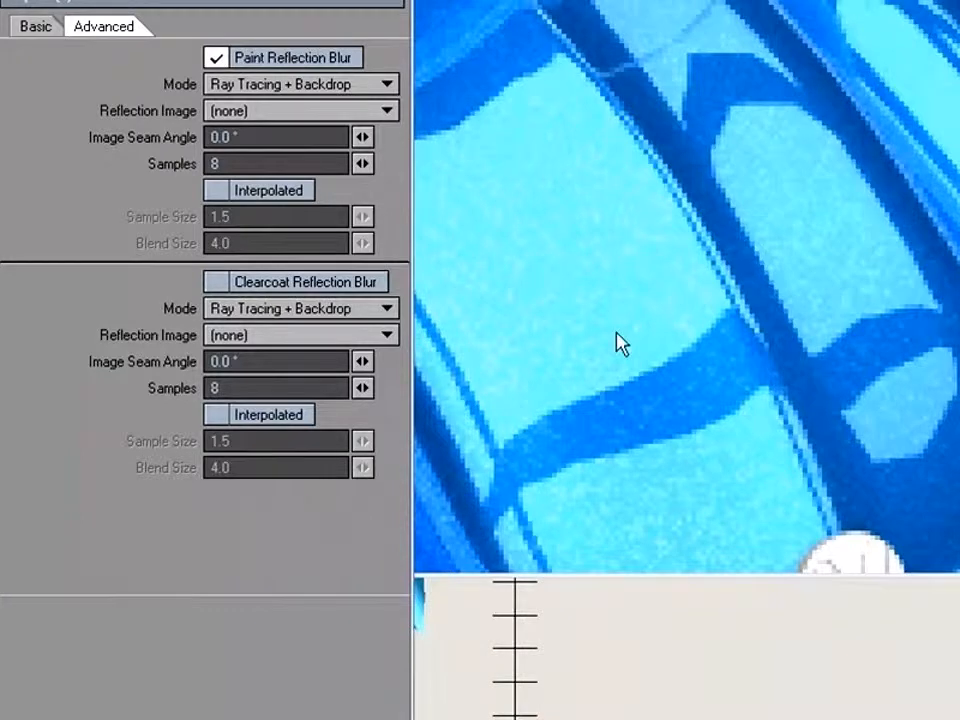
pyautogui.click(620, 343)
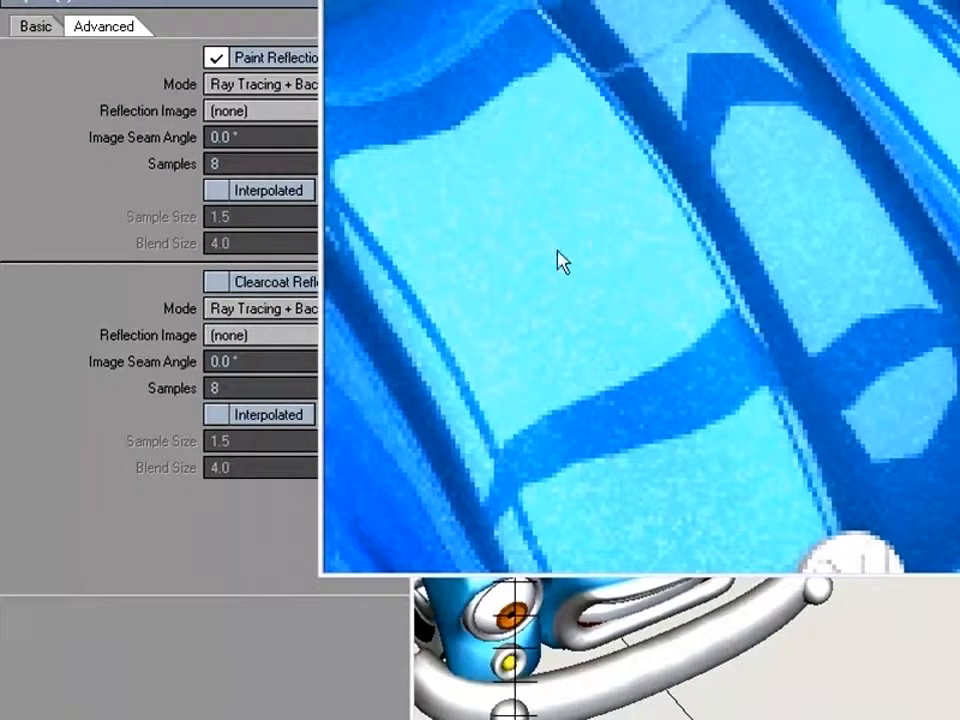
pyautogui.click(420, 2)
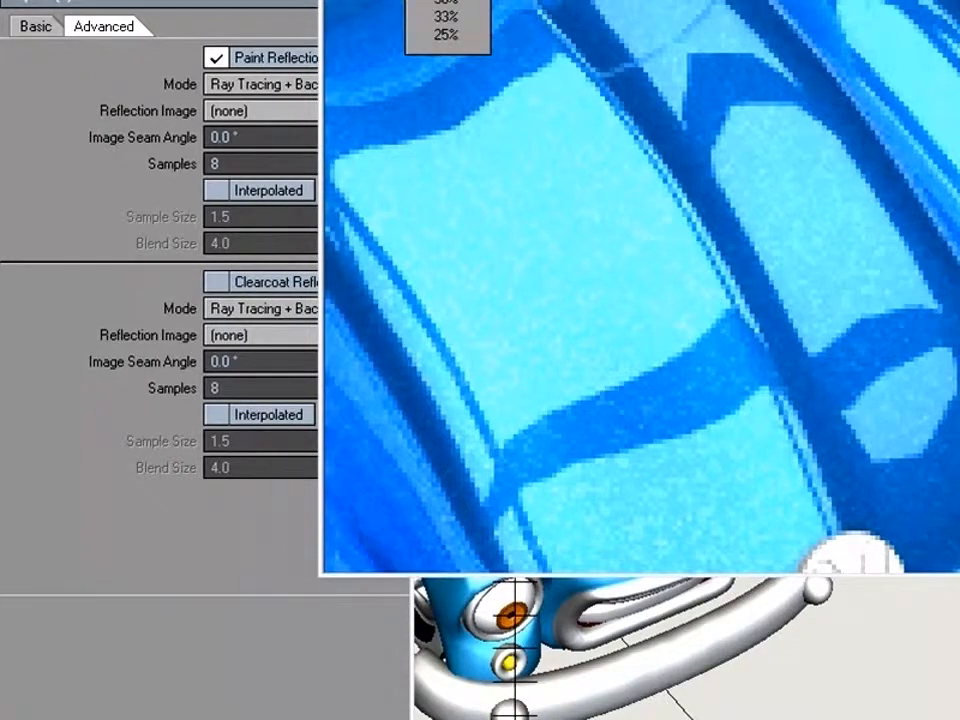
pyautogui.click(430, 5)
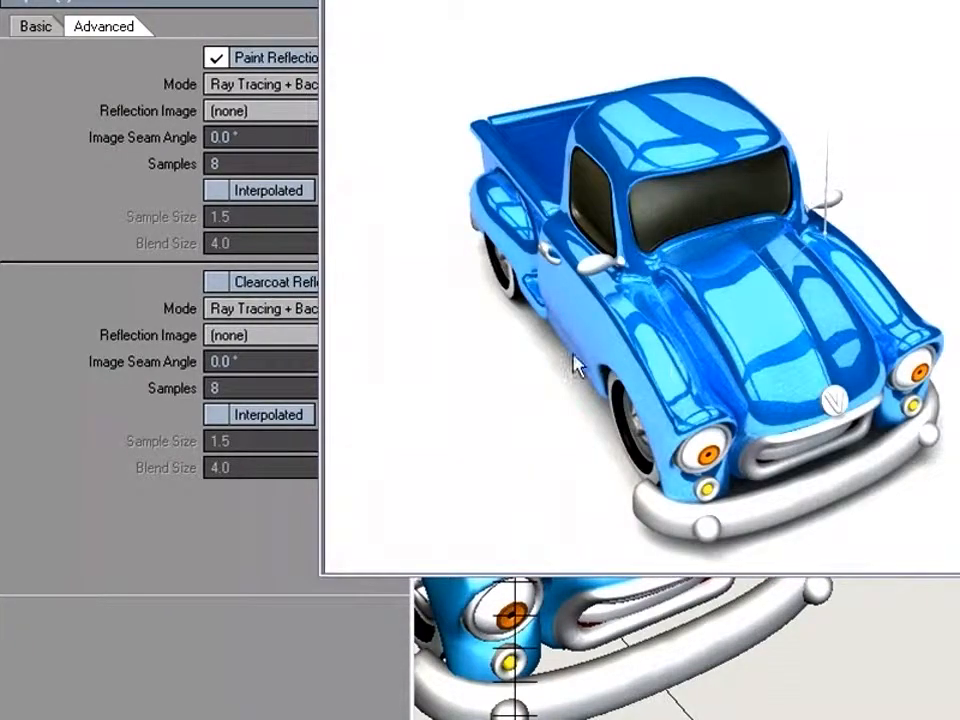
# - Review the Carpaint node's basic settings and node graph alongside the rendered truck
pyautogui.click(81, 294)
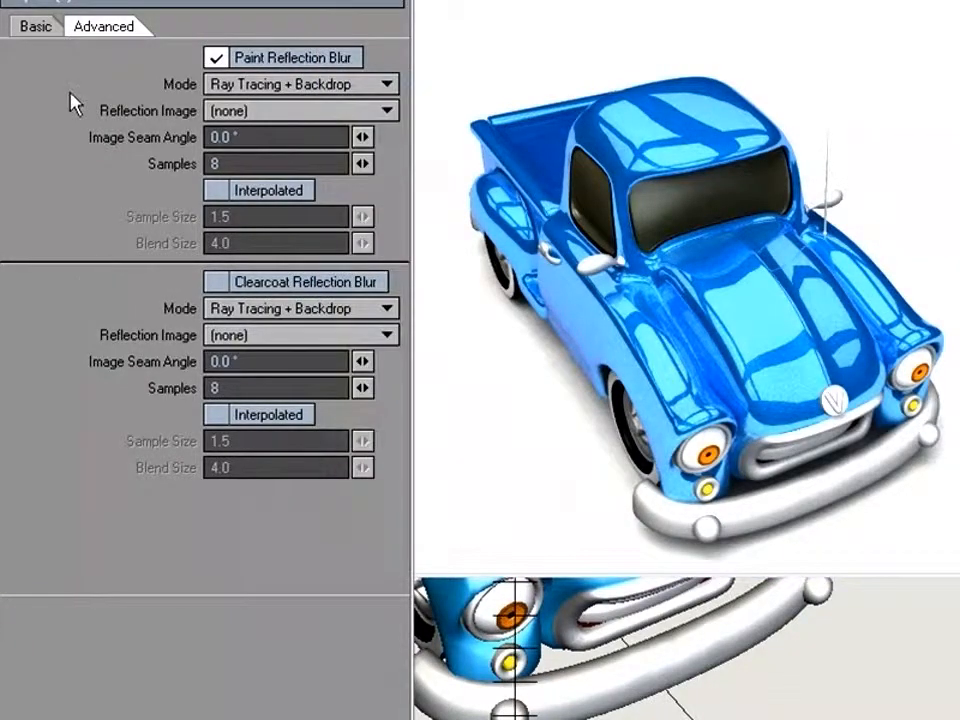
pyautogui.click(38, 28)
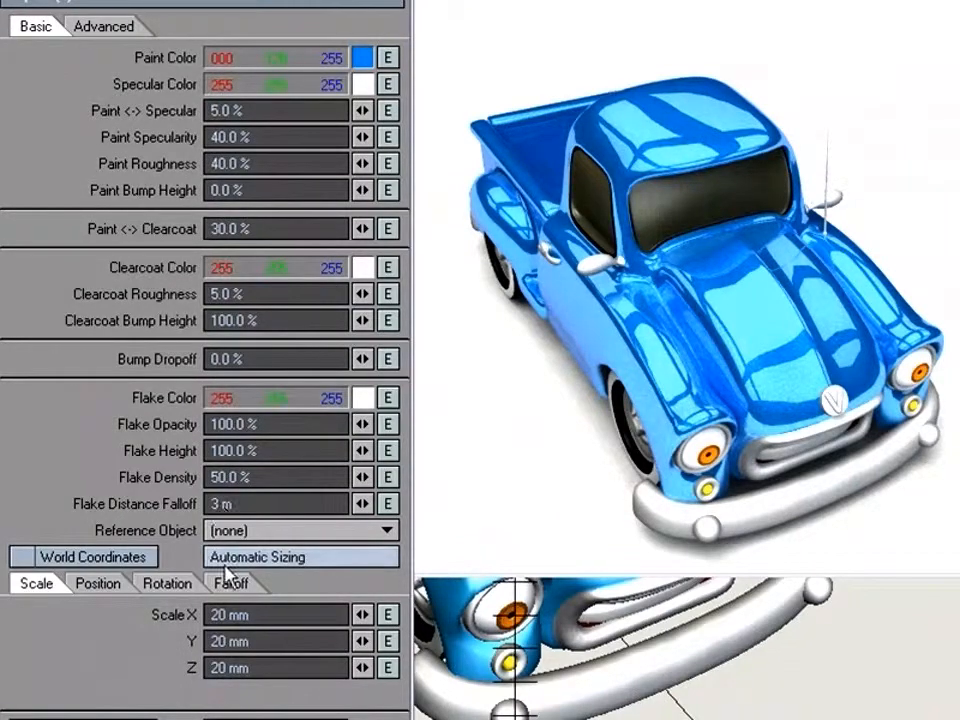
pyautogui.click(744, 317)
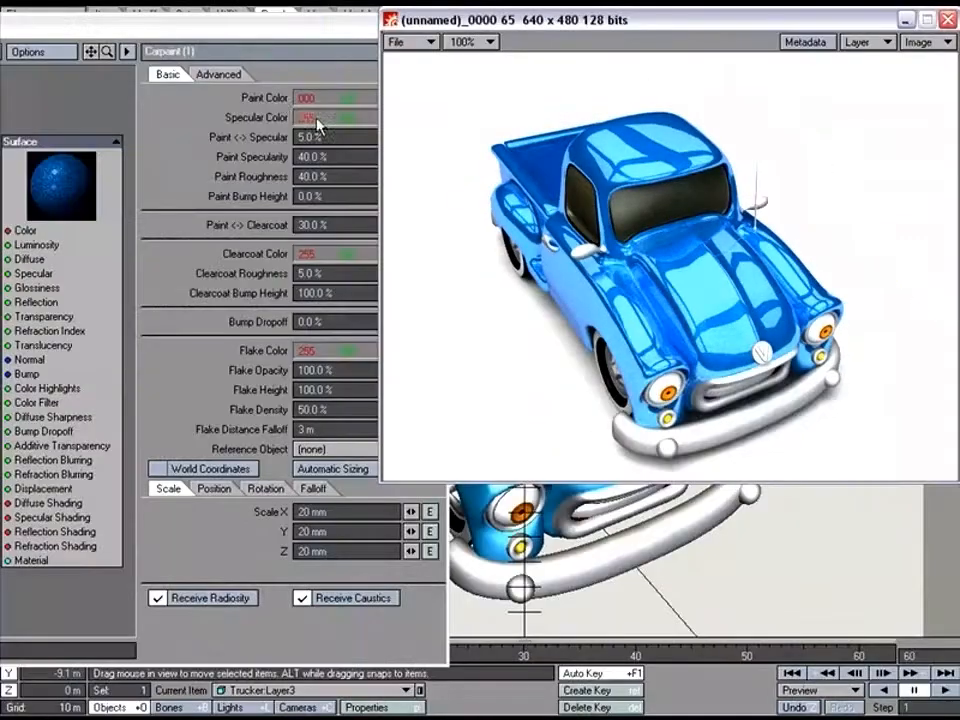
pyautogui.click(274, 32)
pyautogui.moveTo(258, 34); pyautogui.dragTo(758, 40)
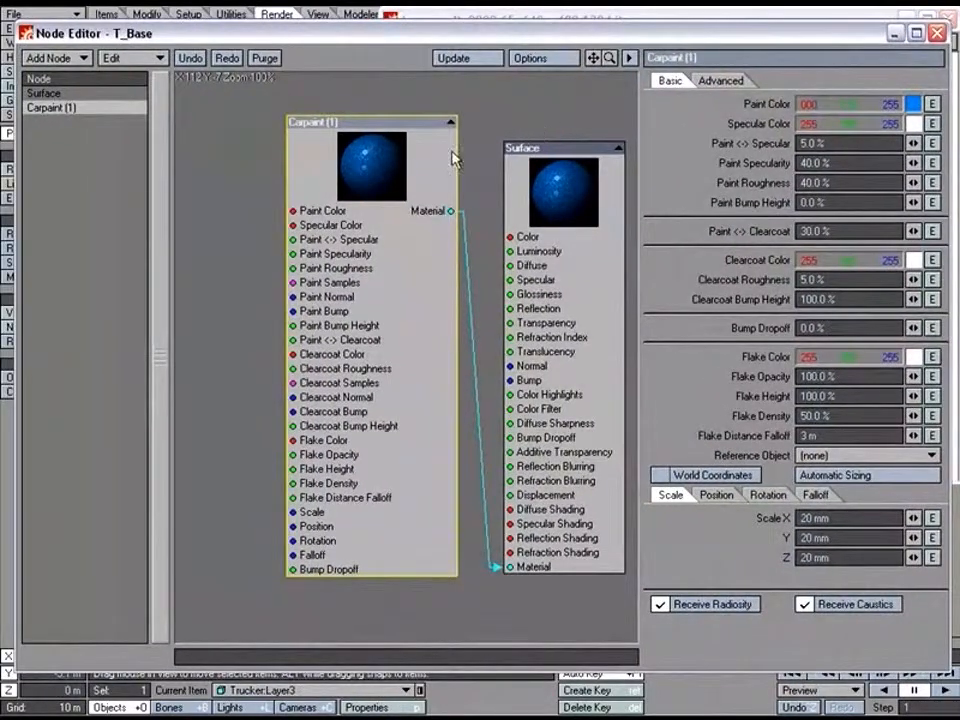
pyautogui.moveTo(355, 160); pyautogui.dragTo(364, 161)
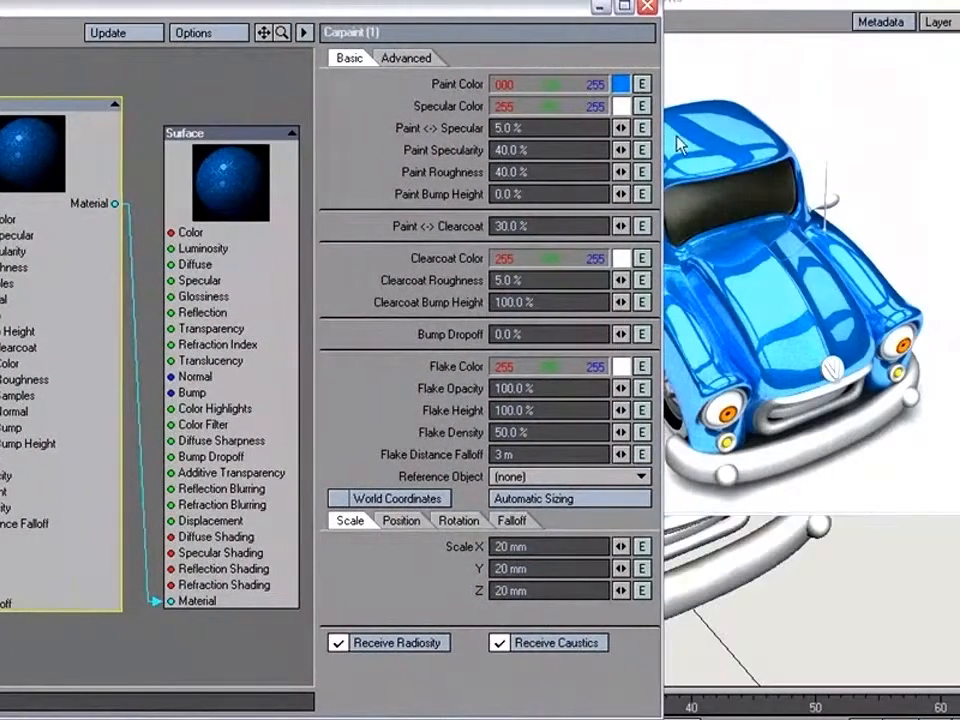
pyautogui.click(843, 176)
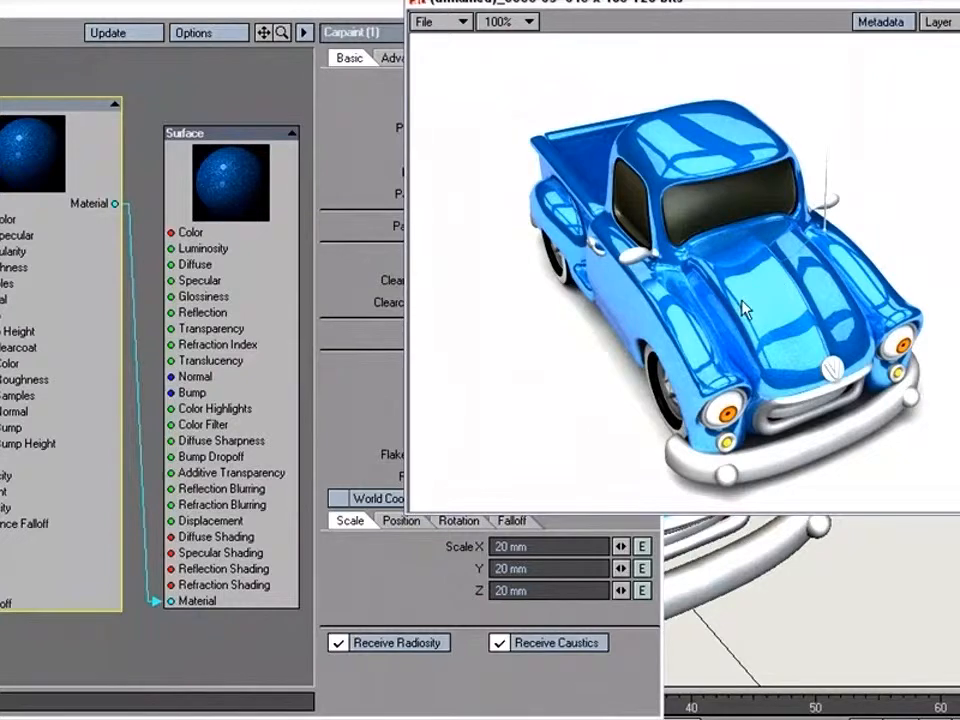
# - Add a Gradient node in front of the Carpaint node and connect its Color output to Paint Color
pyautogui.click(365, 50)
pyautogui.moveTo(285, 17); pyautogui.dragTo(664, 10)
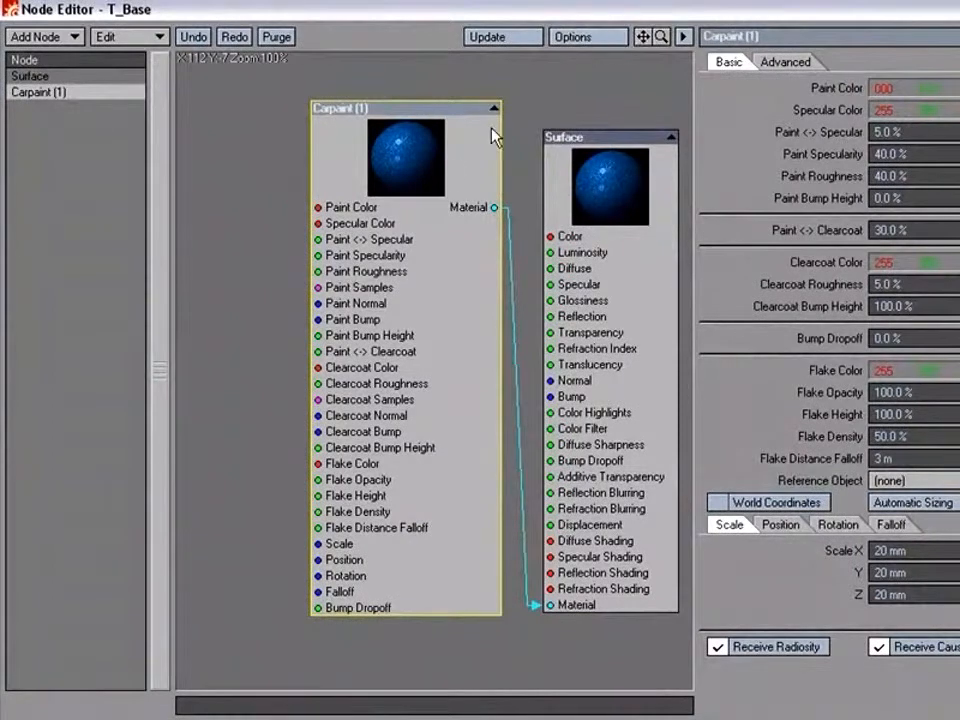
pyautogui.moveTo(426, 168); pyautogui.dragTo(441, 169)
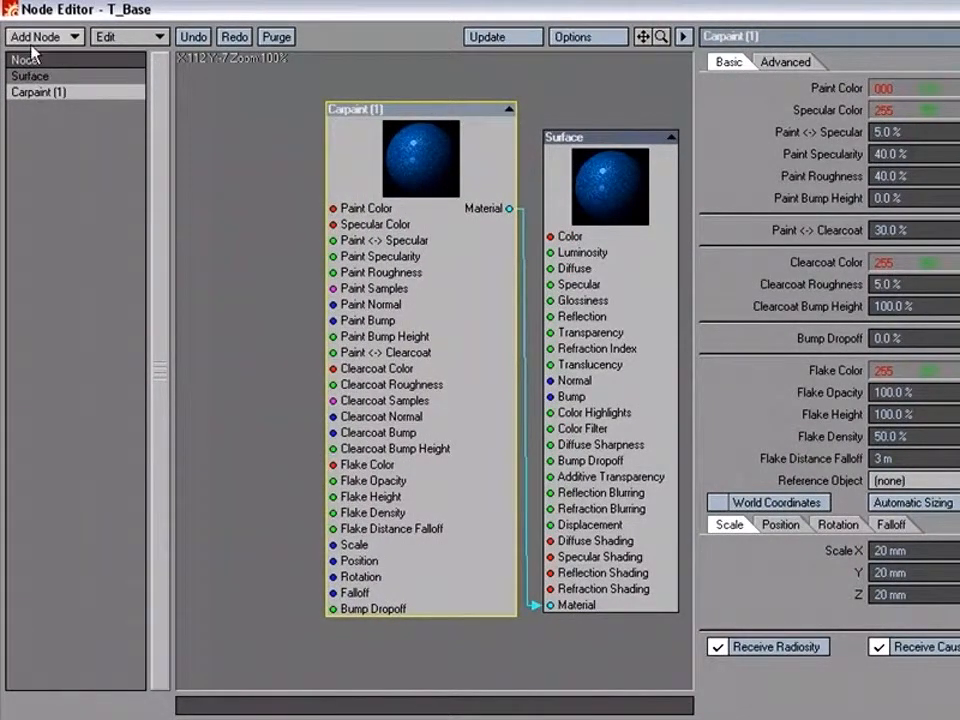
pyautogui.moveTo(76, 41); pyautogui.dragTo(132, 168)
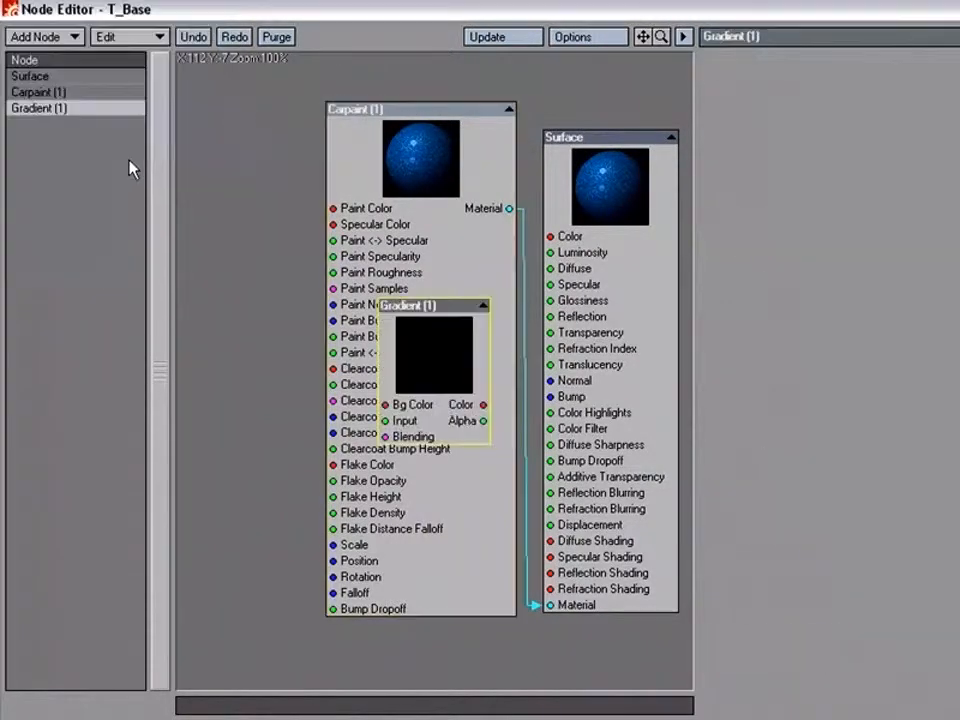
pyautogui.moveTo(455, 352); pyautogui.dragTo(236, 216)
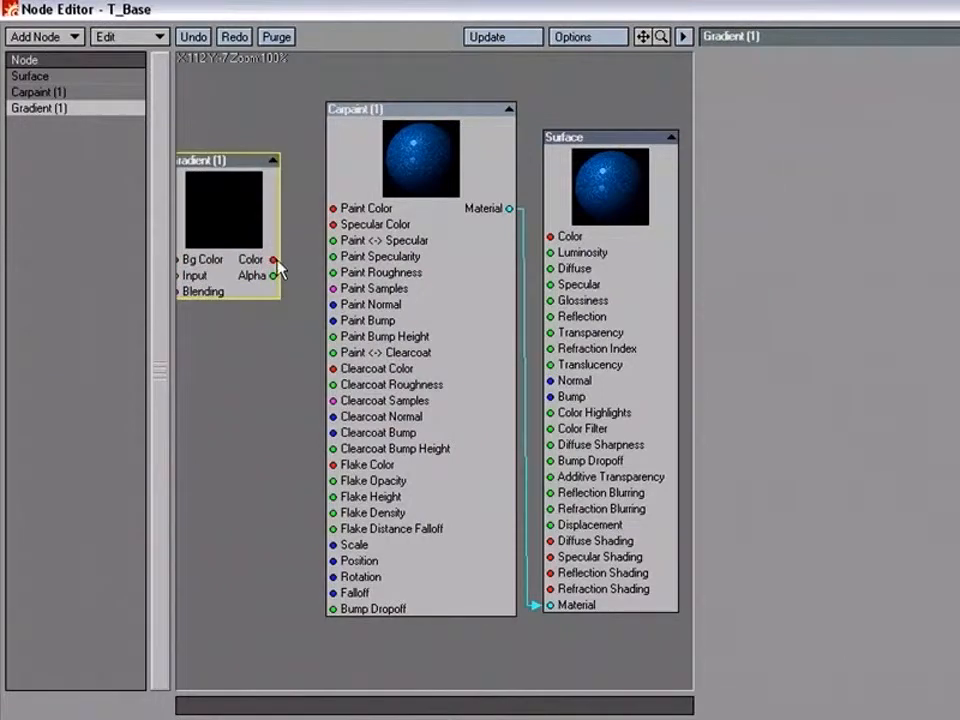
pyautogui.moveTo(276, 261)
pyautogui.mouseDown()
pyautogui.moveTo(318, 209)
pyautogui.moveTo(334, 208)
pyautogui.mouseUp()
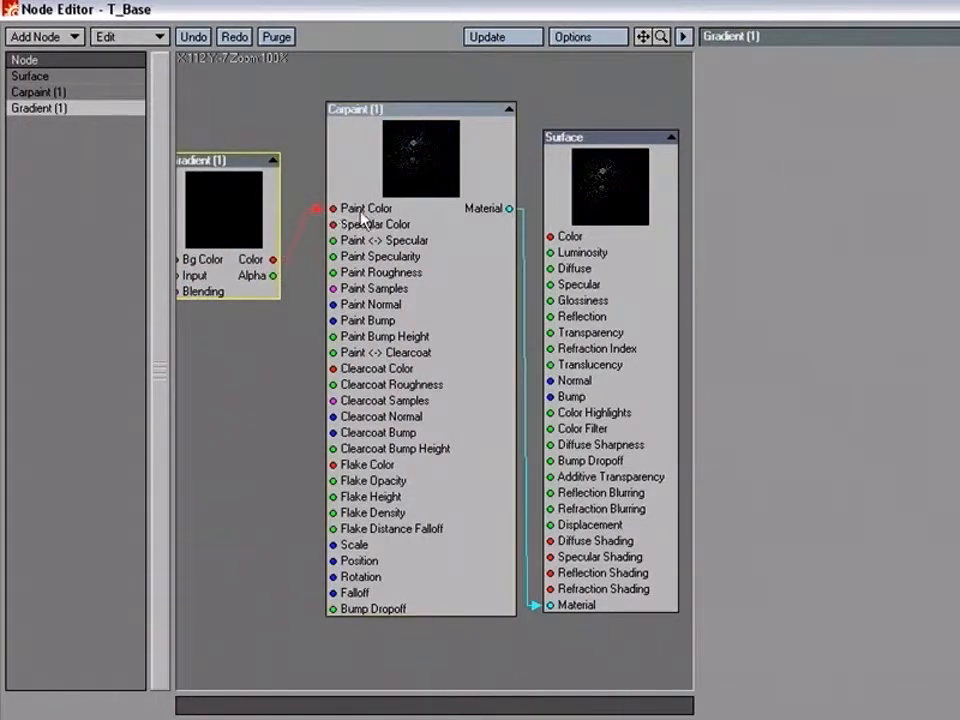
pyautogui.click(363, 215)
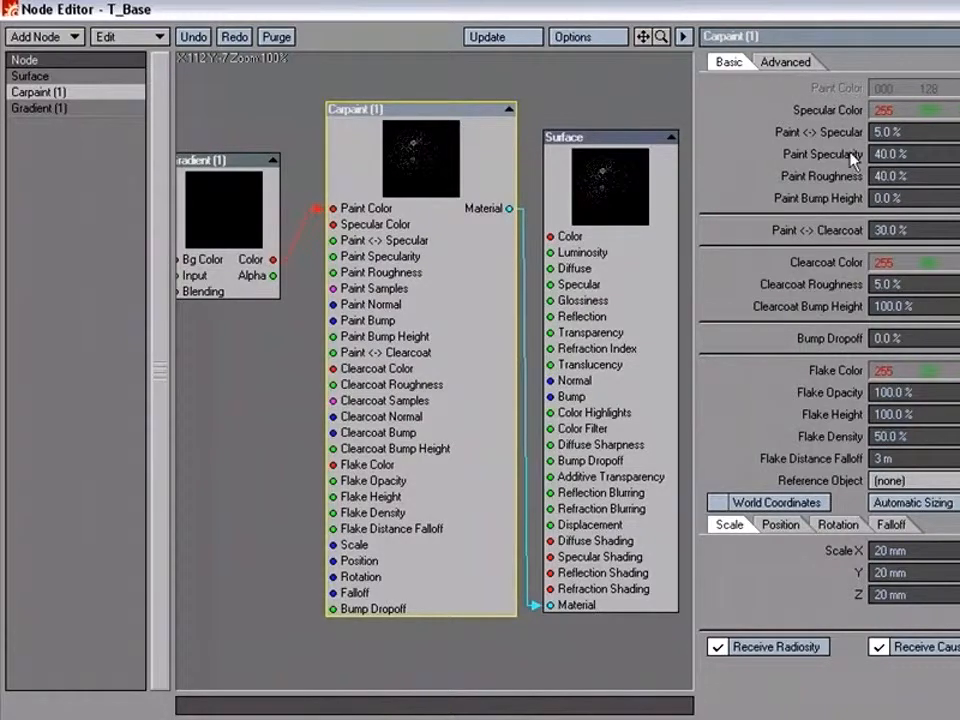
# - Move the Gradient node closer to the Carpaint node and set its Input to Incidence
pyautogui.moveTo(219, 189); pyautogui.dragTo(261, 199)
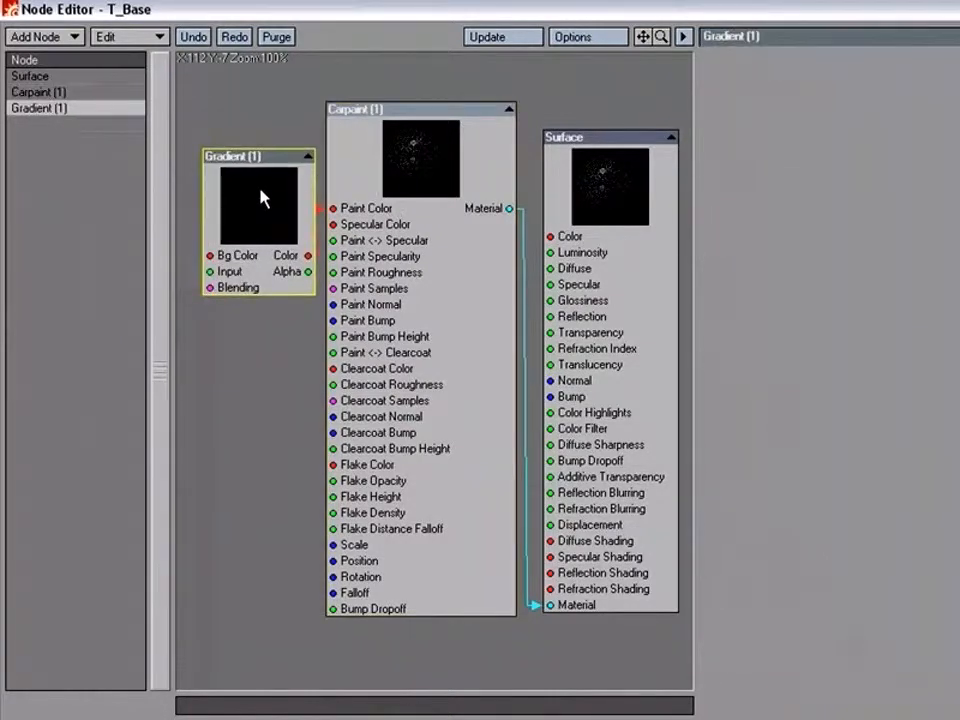
pyautogui.doubleClick(261, 199)
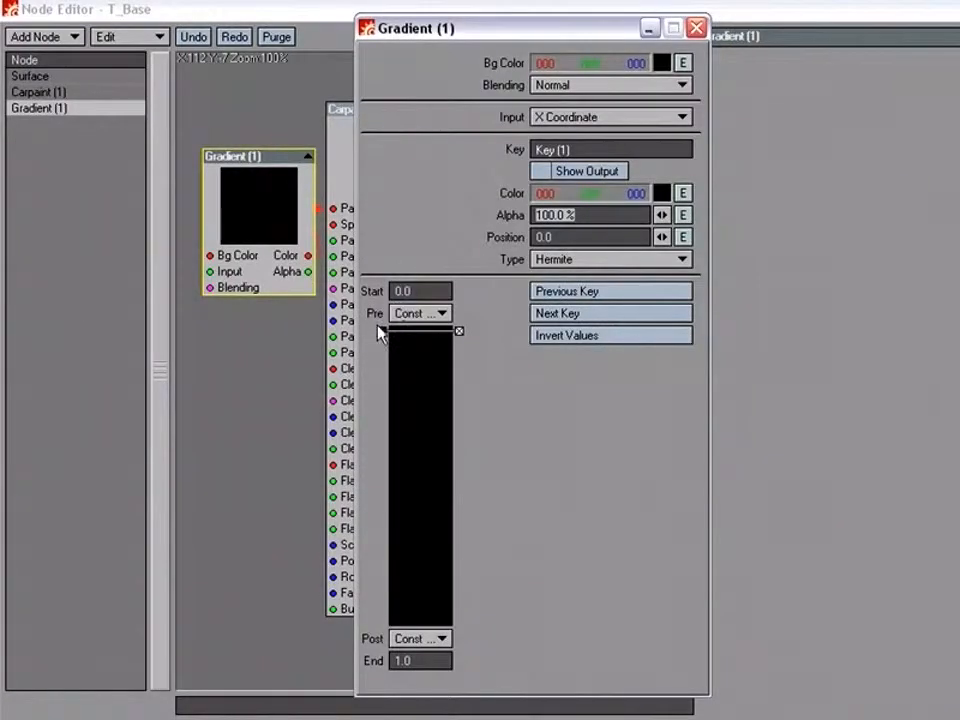
pyautogui.click(580, 121)
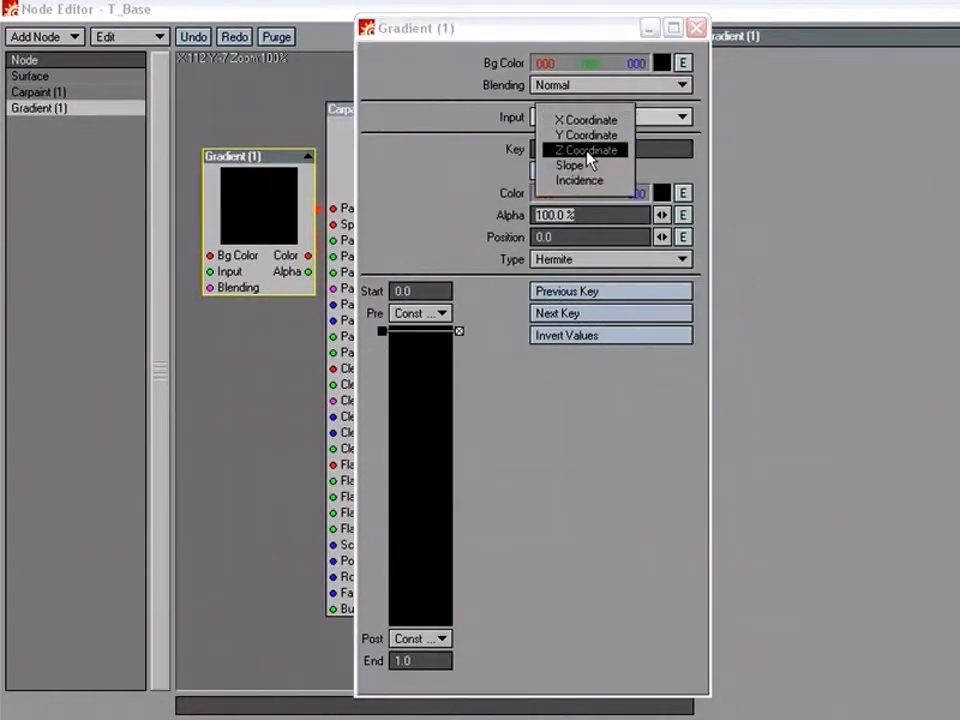
pyautogui.click(588, 181)
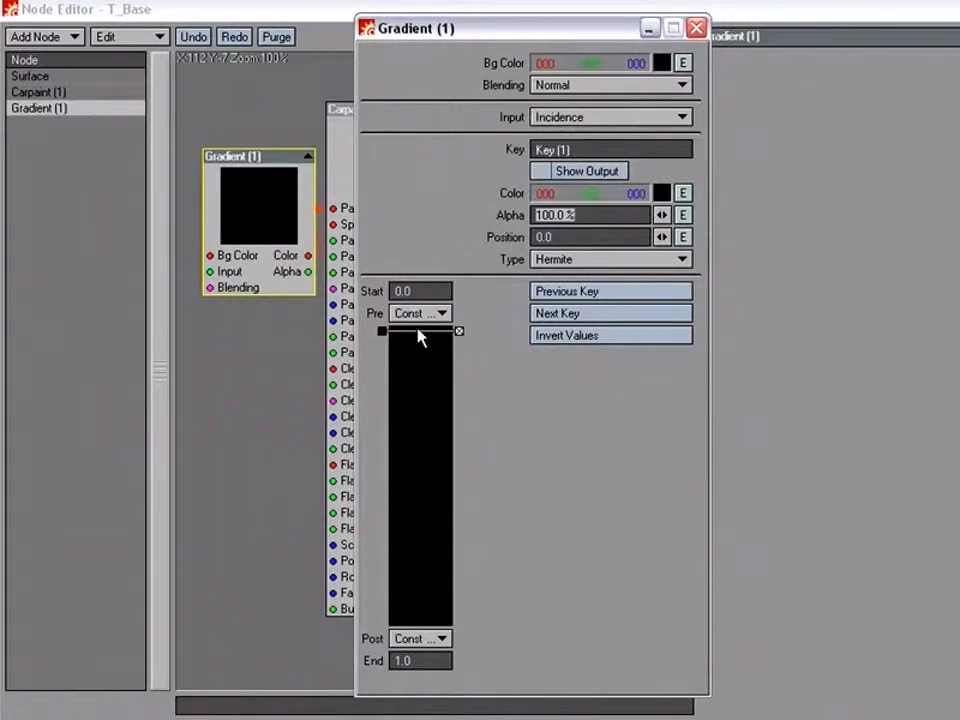
# - Set the colour of the gradient's first key to magenta (255, 0, 255)
pyautogui.click(661, 194)
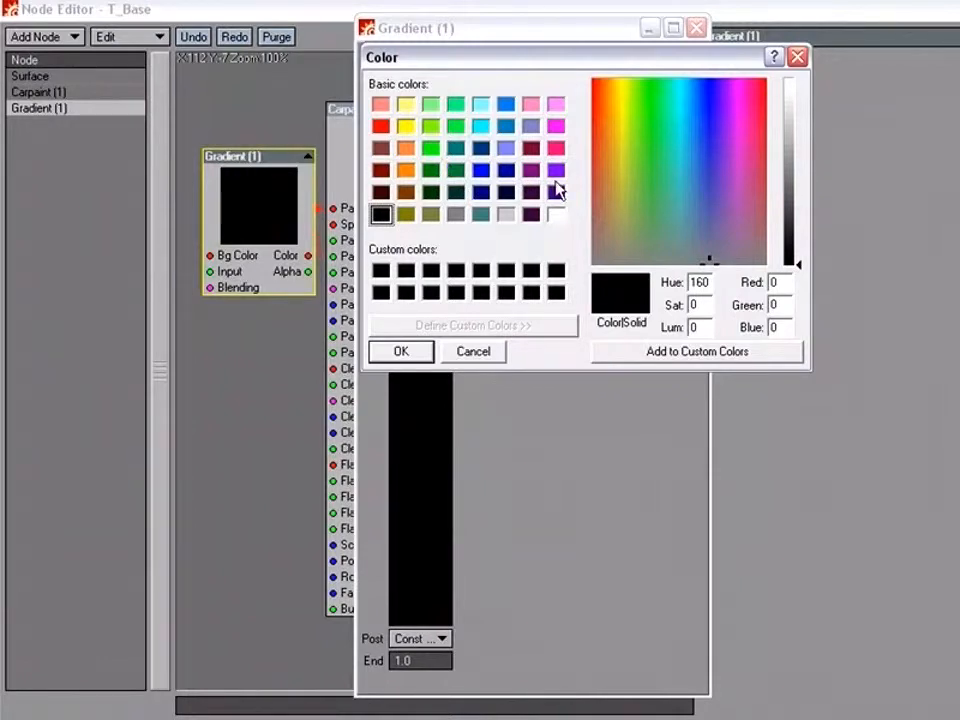
pyautogui.click(556, 126)
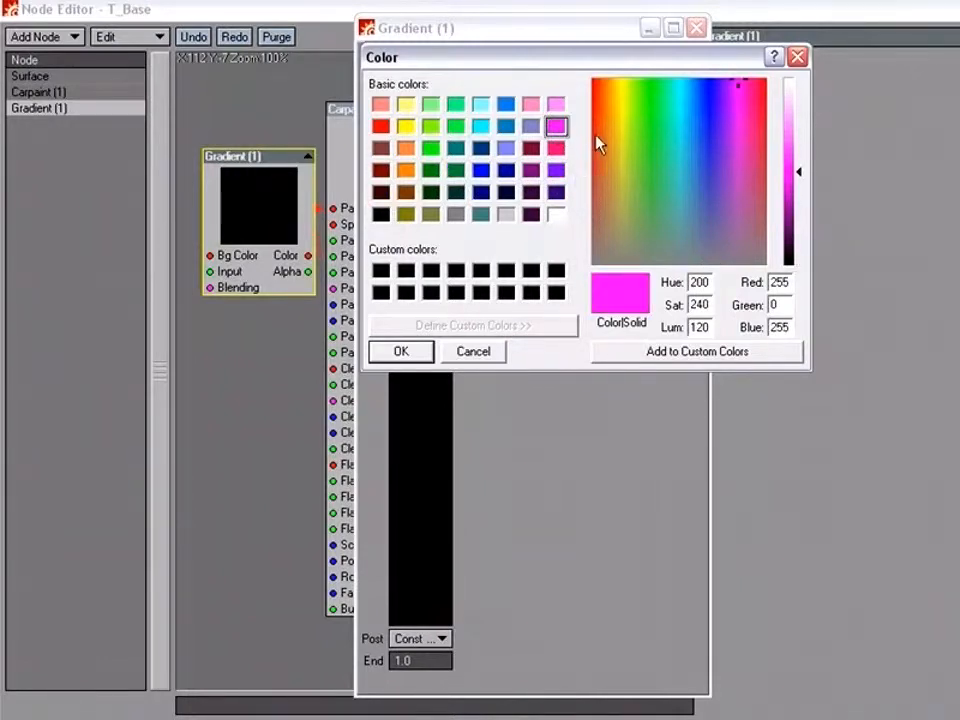
pyautogui.click(412, 355)
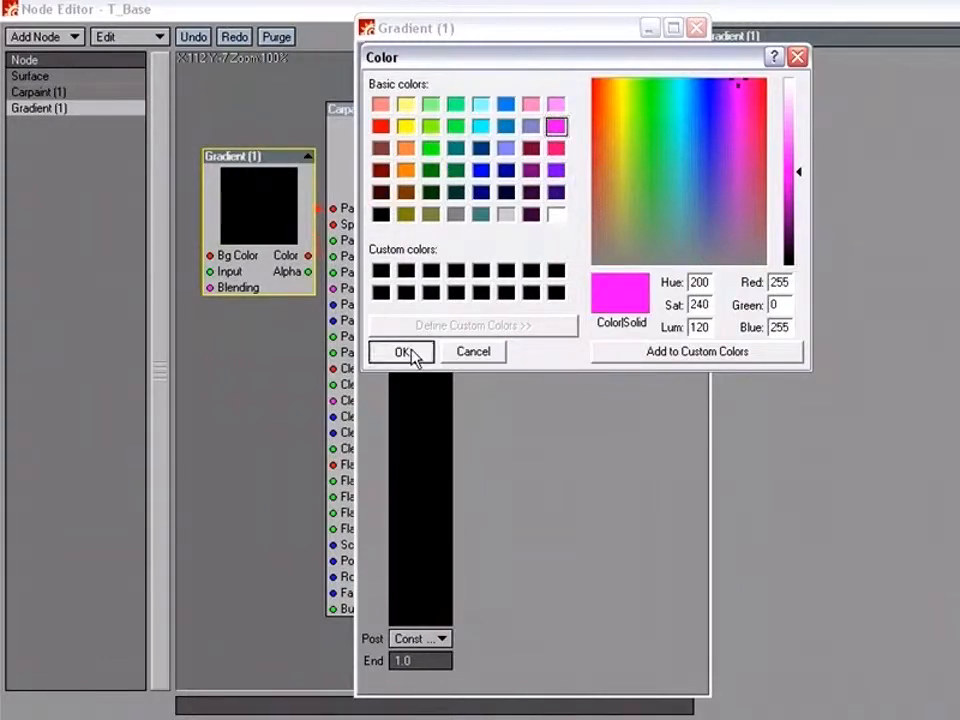
# - Add a second gradient key at about position 0.47 and colour it blue (0, 128, 255)
pyautogui.click(420, 467)
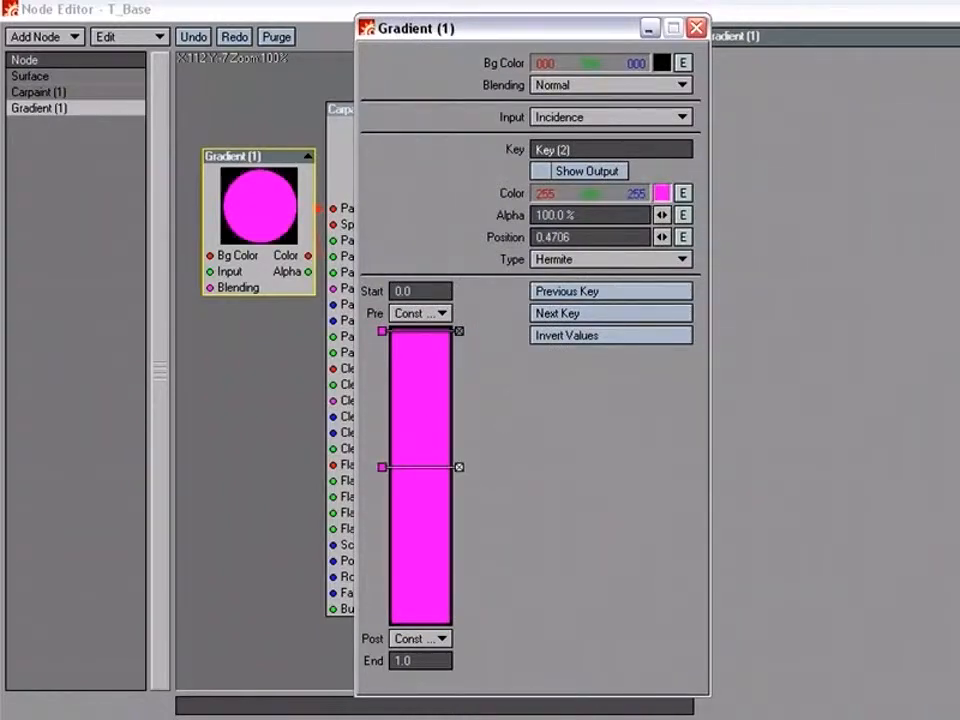
pyautogui.click(661, 193)
pyautogui.click(506, 104)
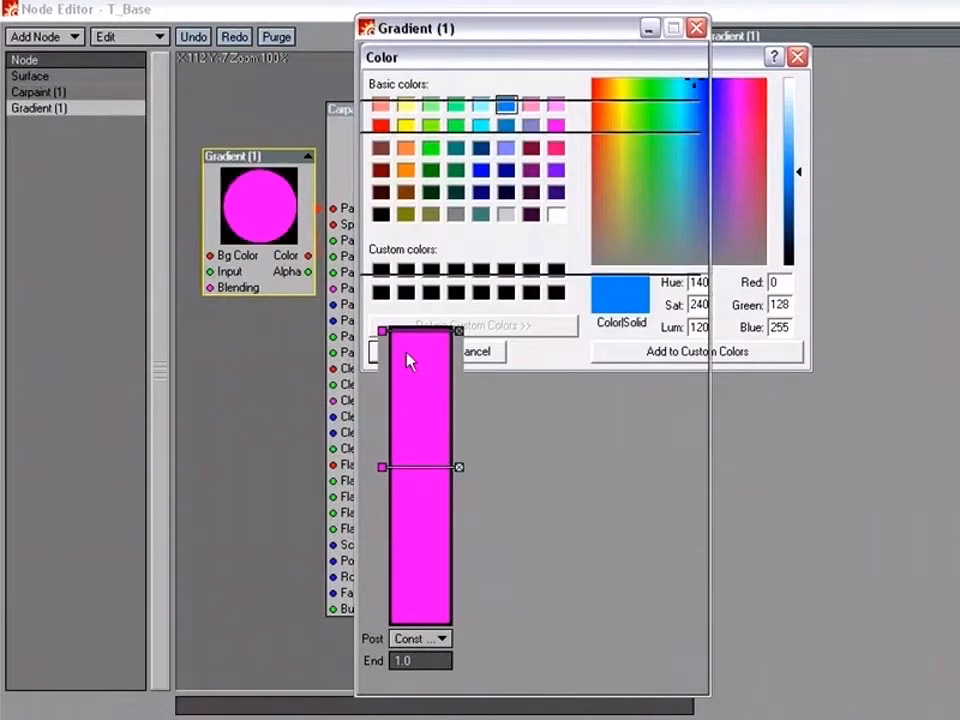
pyautogui.click(401, 351)
# - Move the blue key close to the gradient's end and the magenta key to about position 0.28, and close the gradient settings
pyautogui.moveTo(381, 468); pyautogui.dragTo(383, 617)
pyautogui.moveTo(382, 331); pyautogui.dragTo(382, 413)
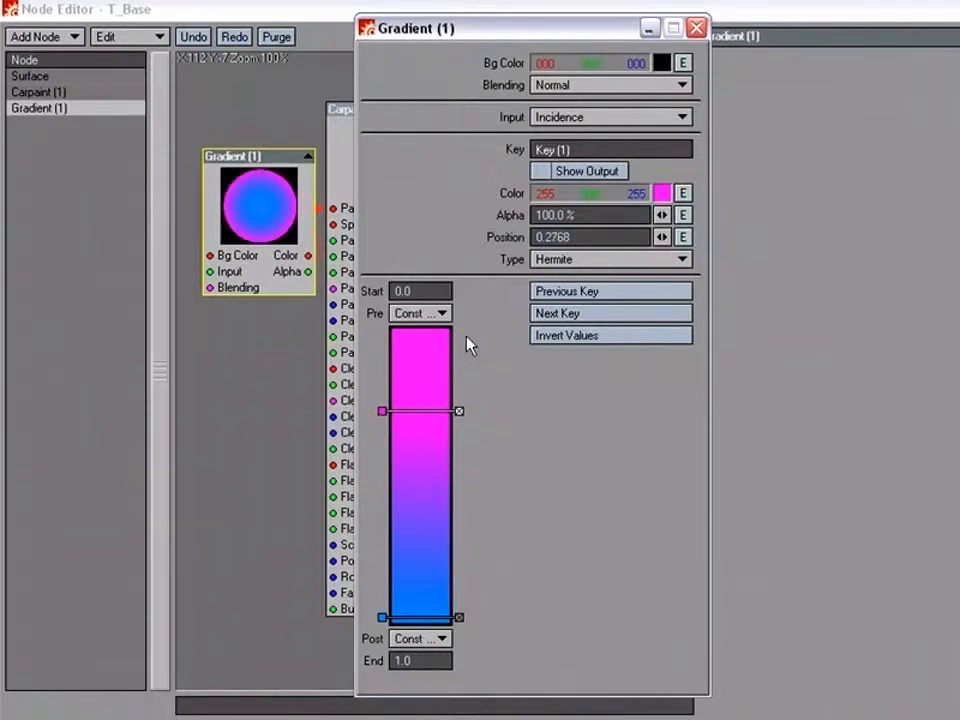
pyautogui.click(696, 27)
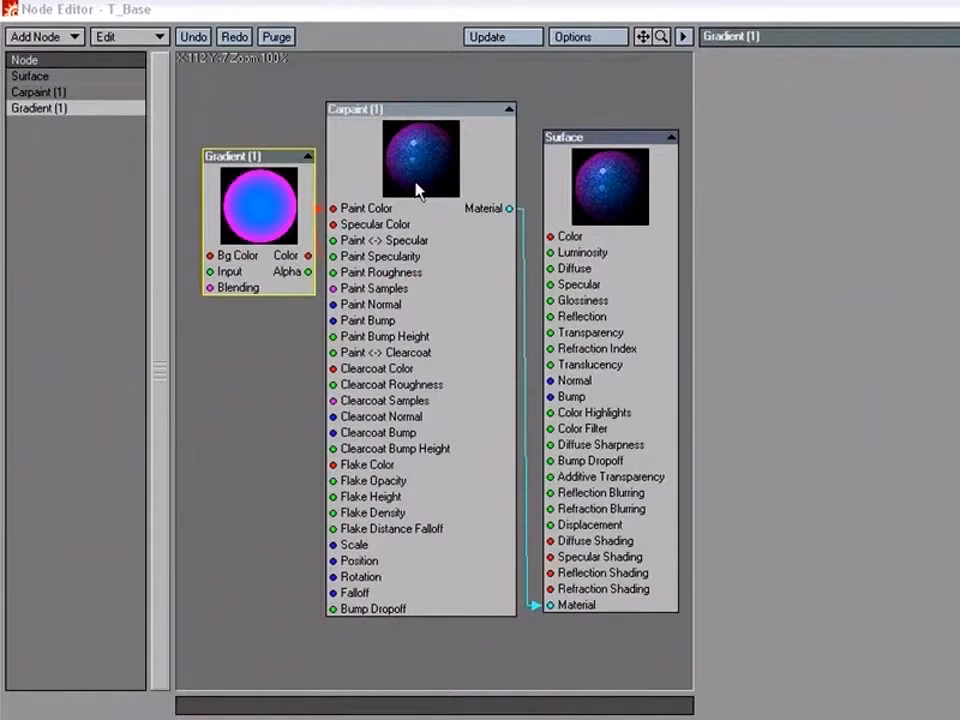
# - Collapse the Node Editor's embedded settings area and slightly reposition the Carpaint and Gradient nodes
pyautogui.click(684, 36)
pyautogui.moveTo(408, 182); pyautogui.dragTo(412, 181)
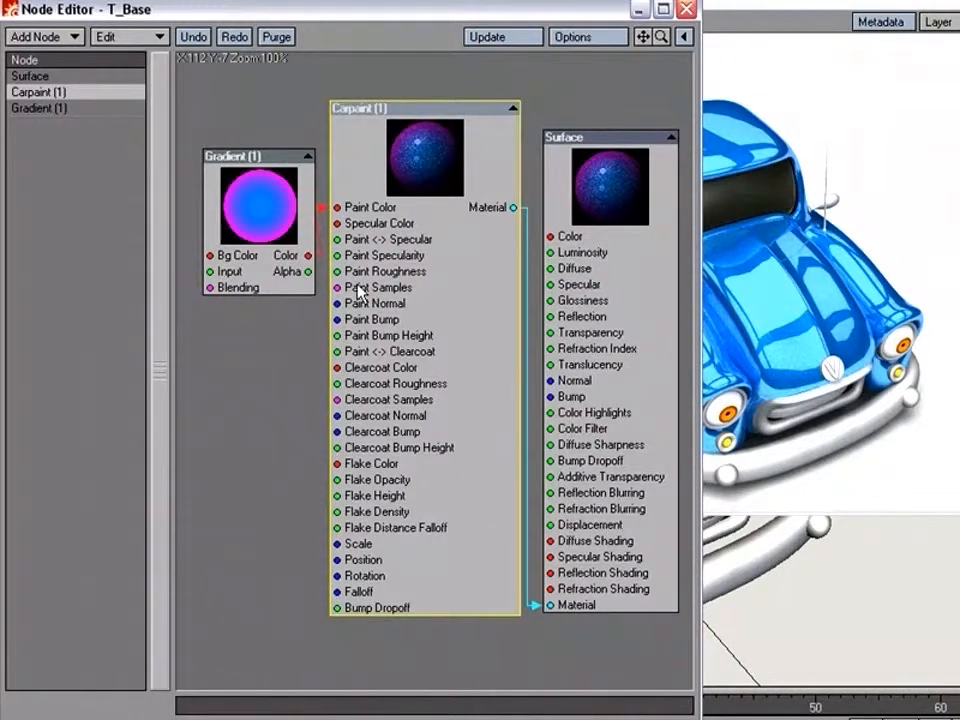
pyautogui.moveTo(252, 208); pyautogui.dragTo(244, 195)
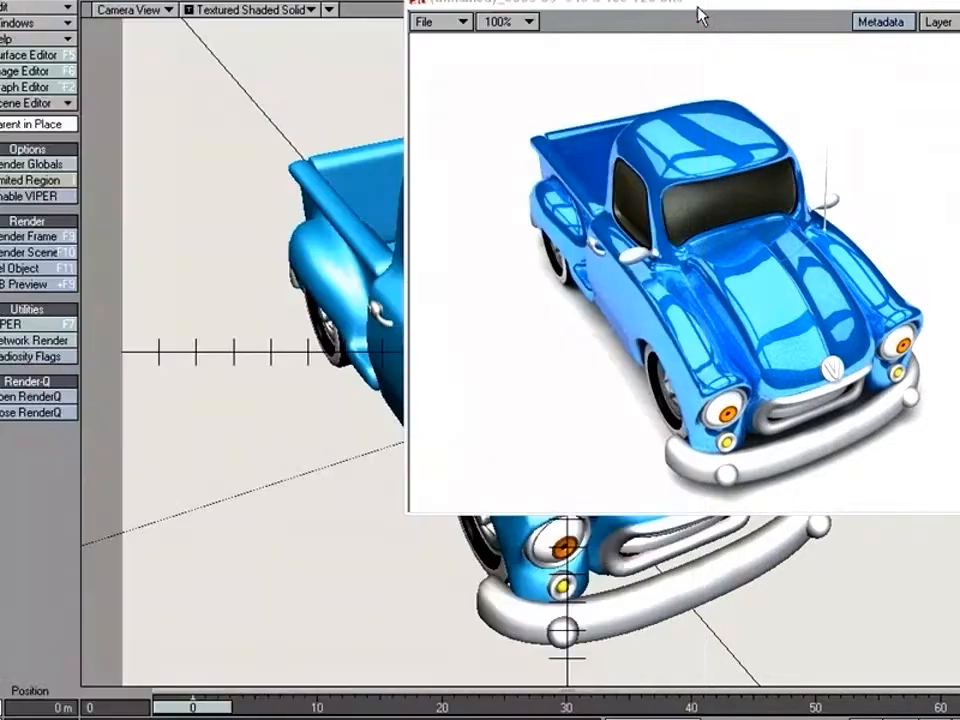
# - Move the render window over the middle of the camera view and render the current frame with the gradient paint
pyautogui.moveTo(699, 8); pyautogui.dragTo(544, 109)
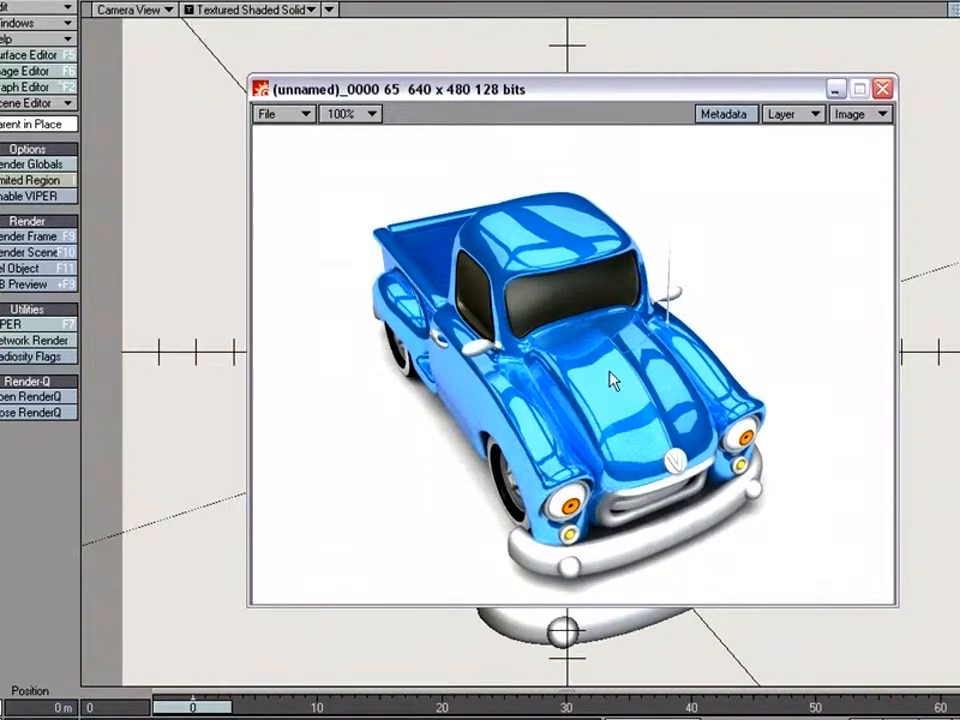
pyautogui.press('F9')
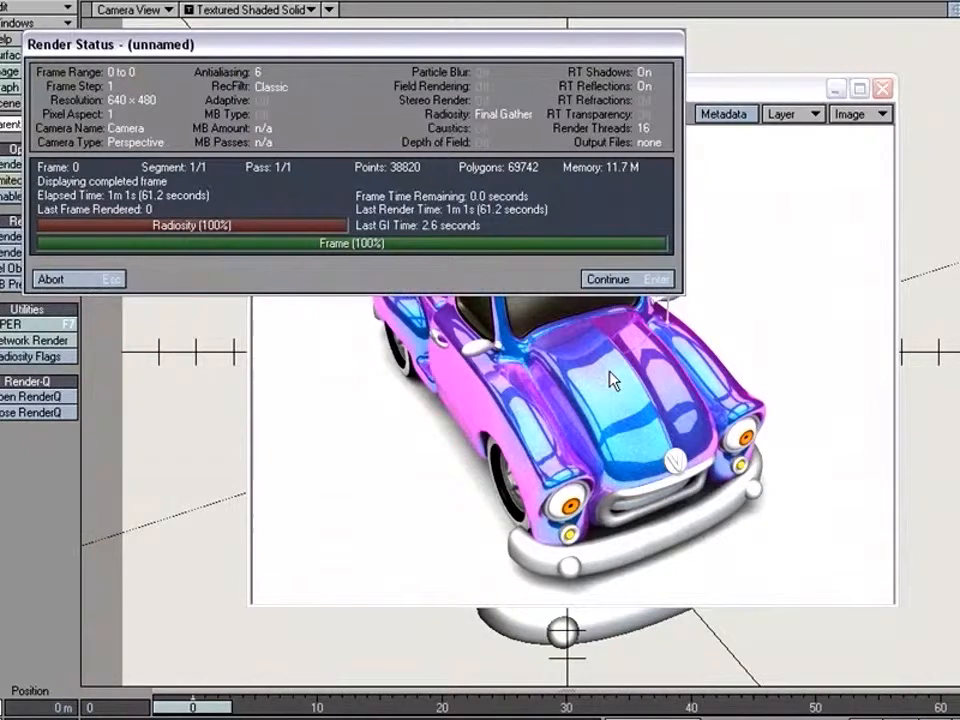
pyautogui.click(616, 281)
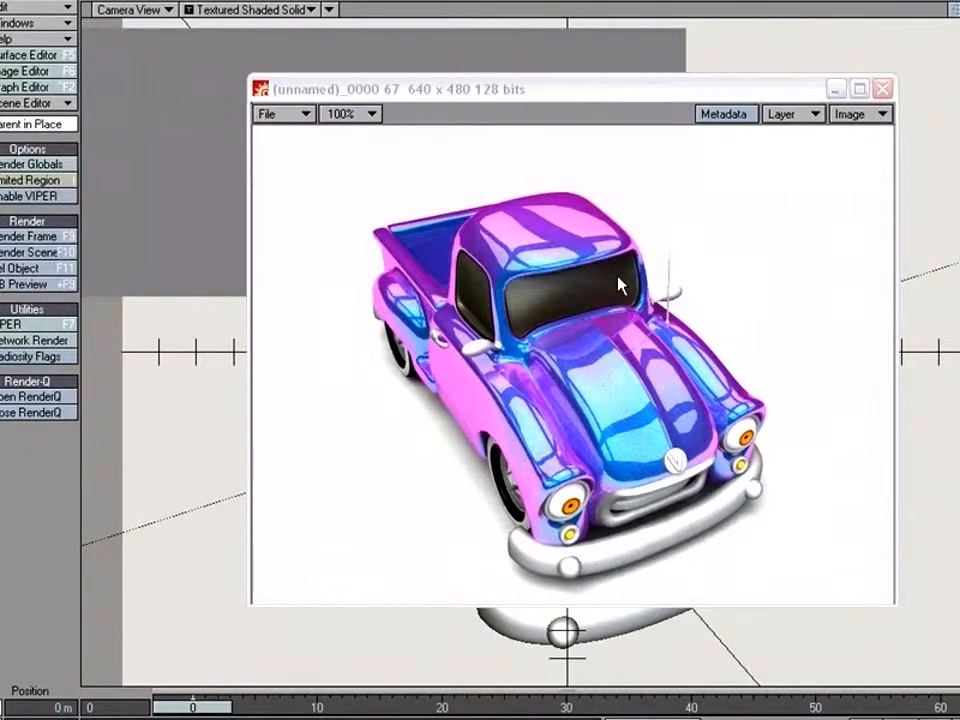